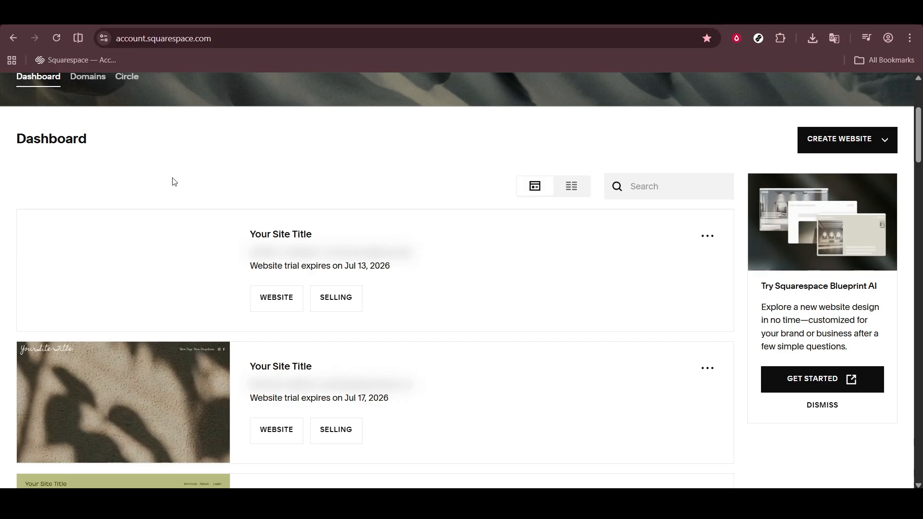
Open the first website on the dashboard and start editing its Home page
{"action": "left_click", "coordinate": [121, 272]}
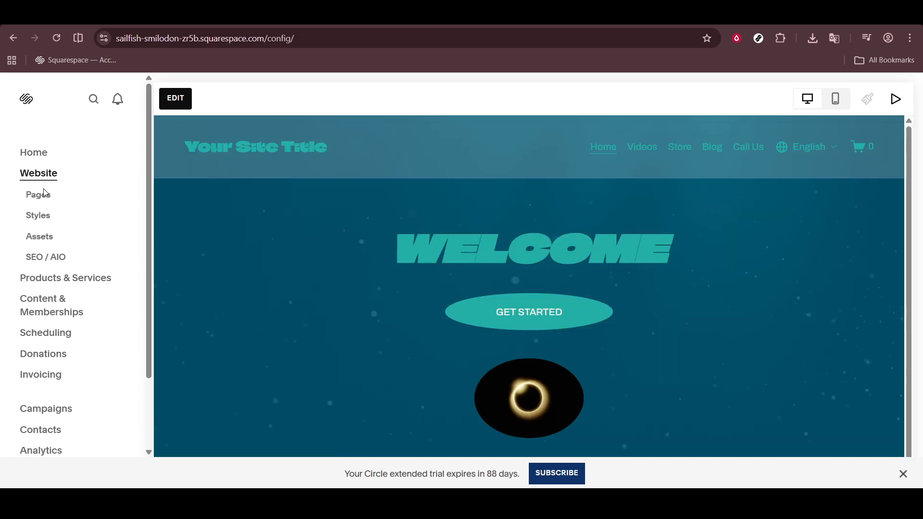
{"action": "left_click", "coordinate": [46, 194]}
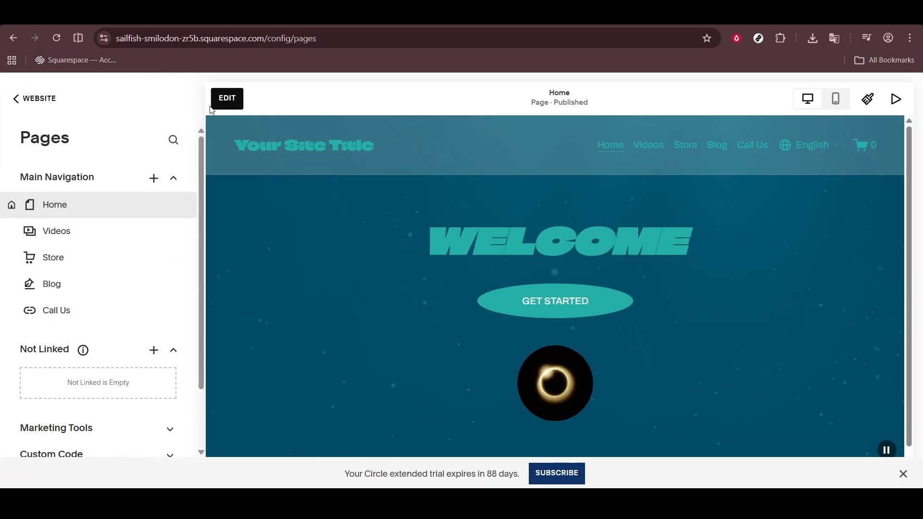
{"action": "left_click", "coordinate": [234, 101]}
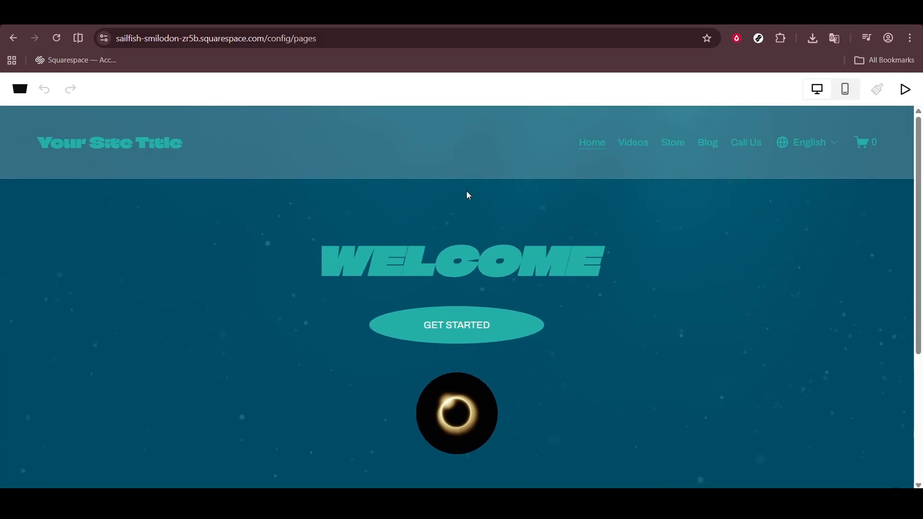
Add a blank section below the Home page's welcome banner
{"action": "scroll", "coordinate": [525, 338], "scroll_direction": "down", "scroll_amount": 6}
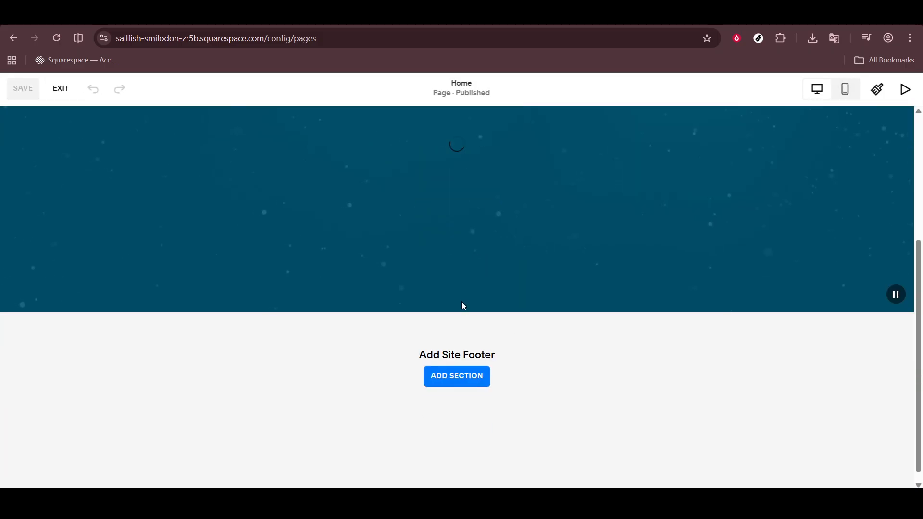
{"action": "left_click", "coordinate": [452, 313]}
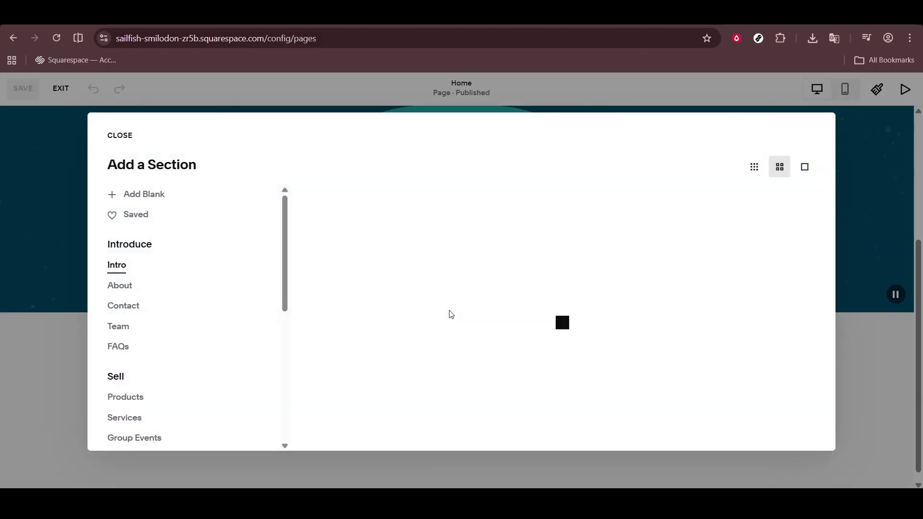
{"action": "left_click", "coordinate": [135, 201]}
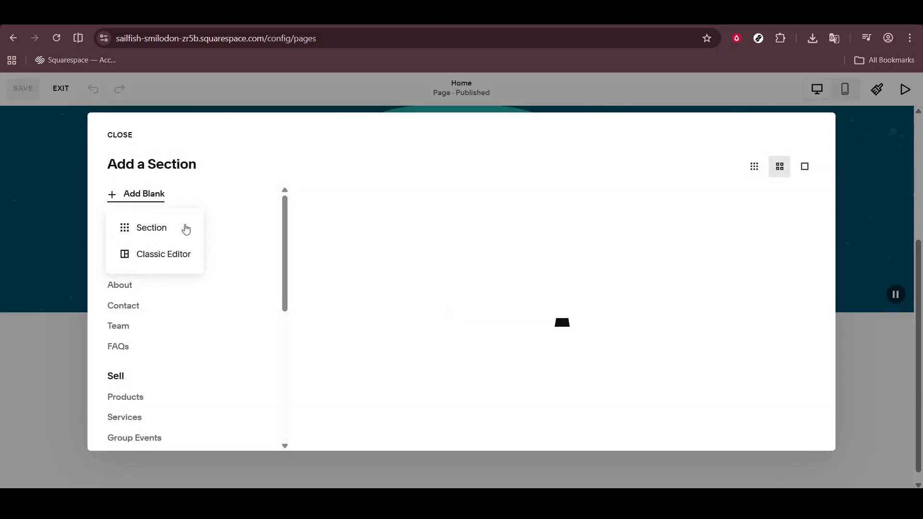
{"action": "left_click", "coordinate": [178, 230]}
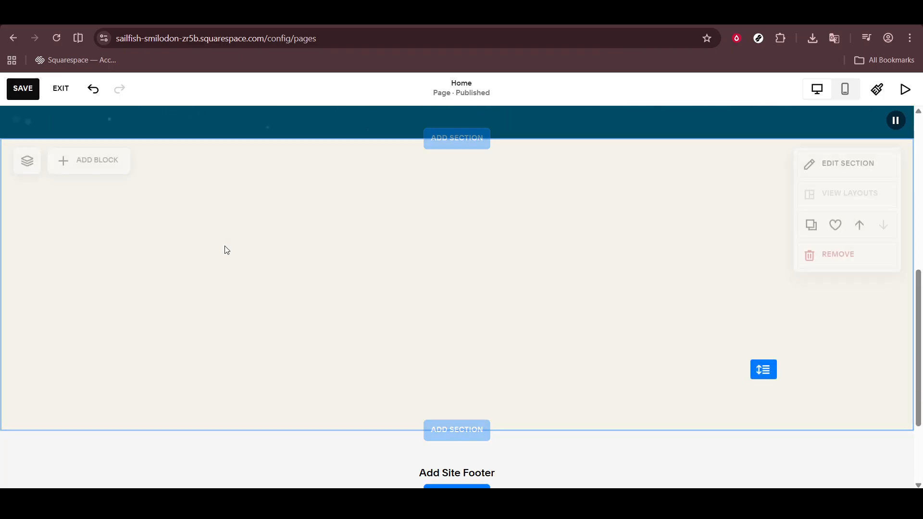
Add a Code block to the blank section and move it to the section's horizontal centre
{"action": "left_click", "coordinate": [98, 166]}
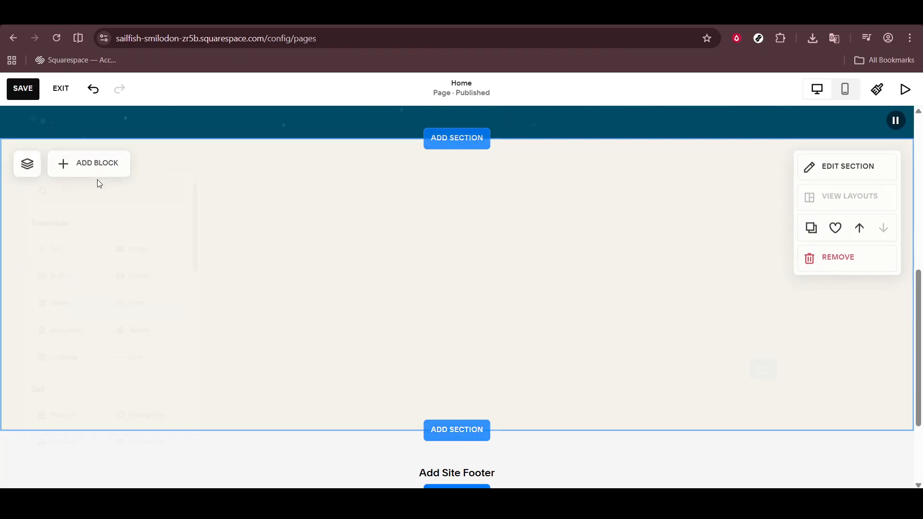
{"action": "scroll", "coordinate": [95, 326], "scroll_direction": "down", "scroll_amount": 7}
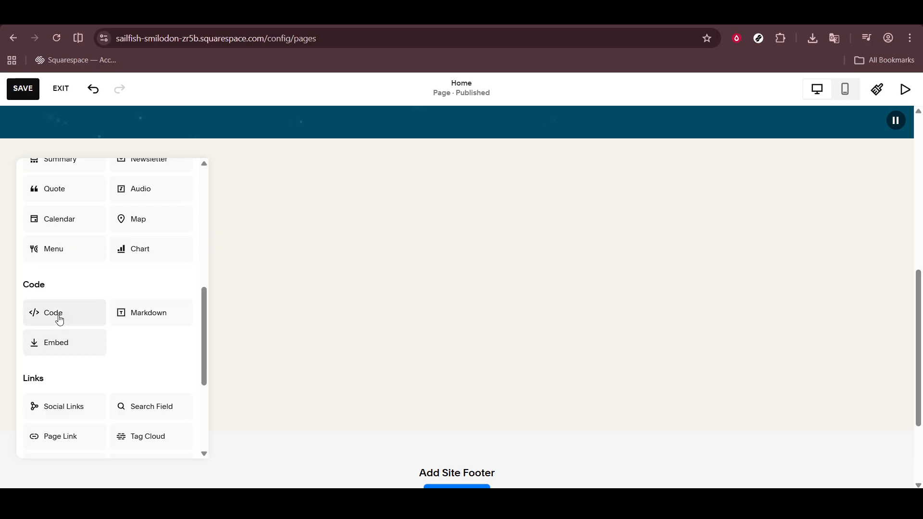
{"action": "left_click", "coordinate": [58, 317]}
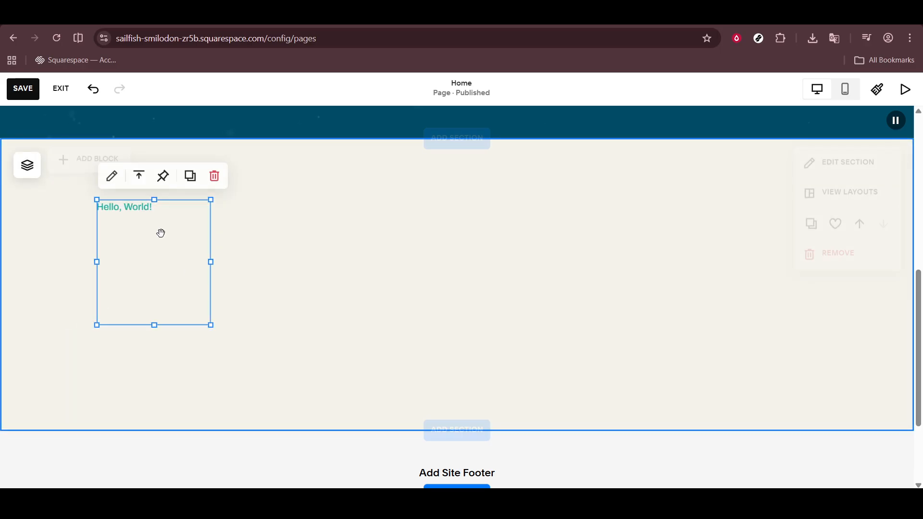
{"action": "left_click_drag", "start_coordinate": [161, 232], "coordinate": [435, 216]}
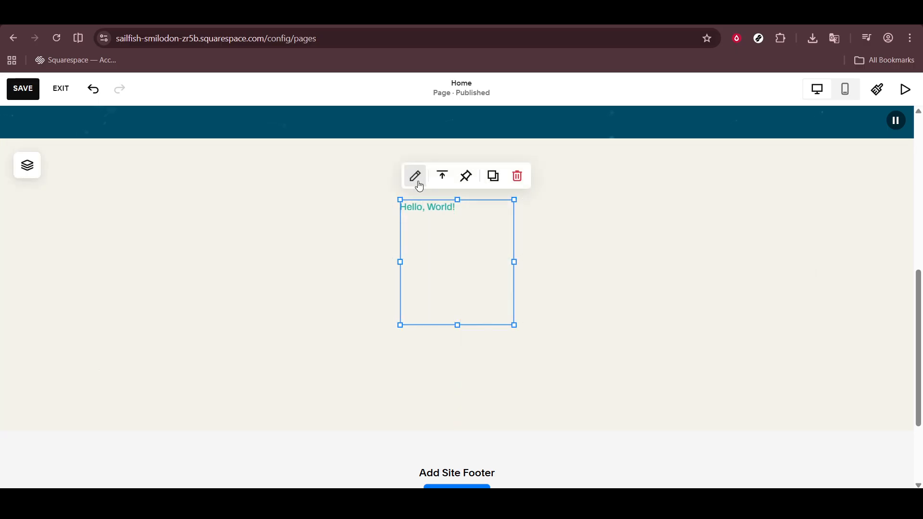
Open the code block's content for editing in HTML mode
{"action": "left_click", "coordinate": [415, 176]}
{"action": "left_click", "coordinate": [628, 255]}
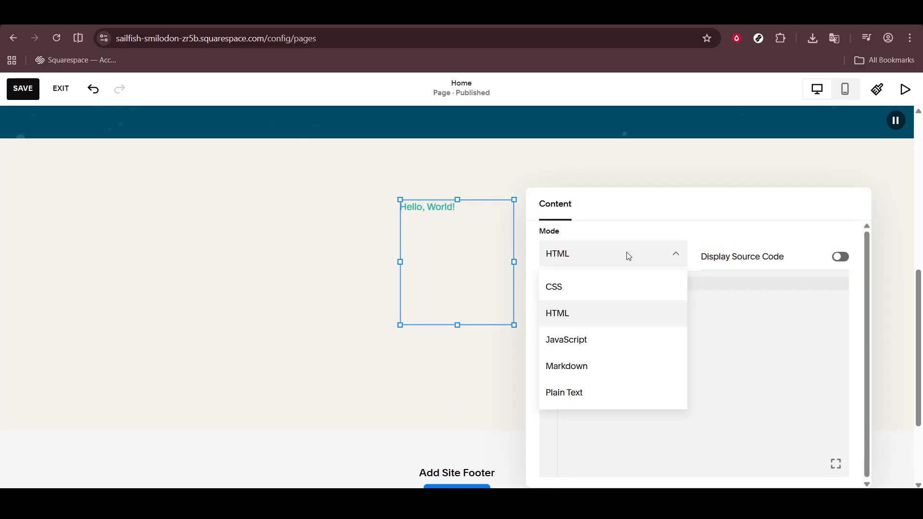
{"action": "left_click", "coordinate": [577, 315]}
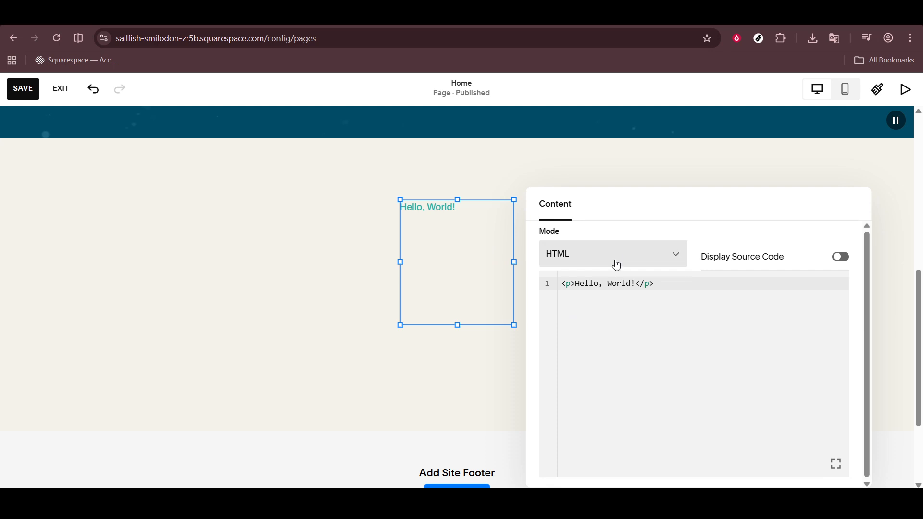
{"action": "left_click", "coordinate": [681, 309]}
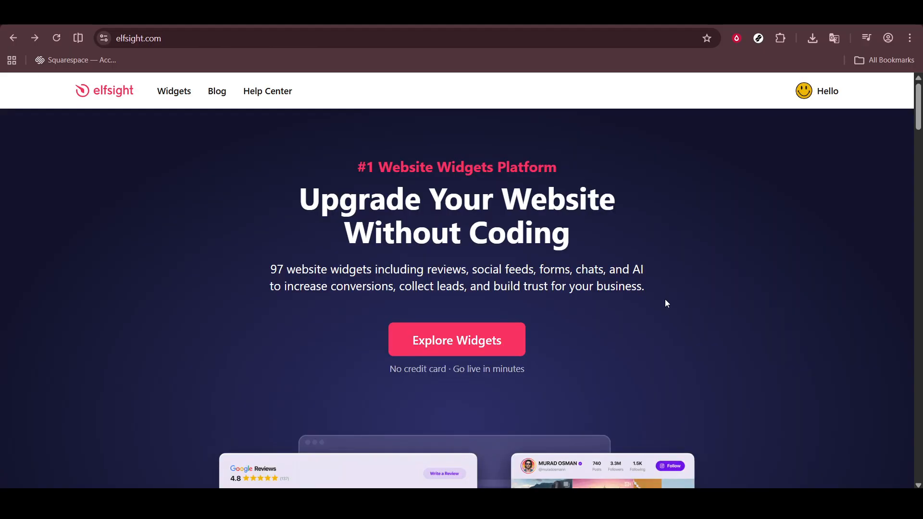
In Elfsight, search the widget catalogue for "slider" and open the Slider widget's page
{"action": "left_click", "coordinate": [460, 351]}
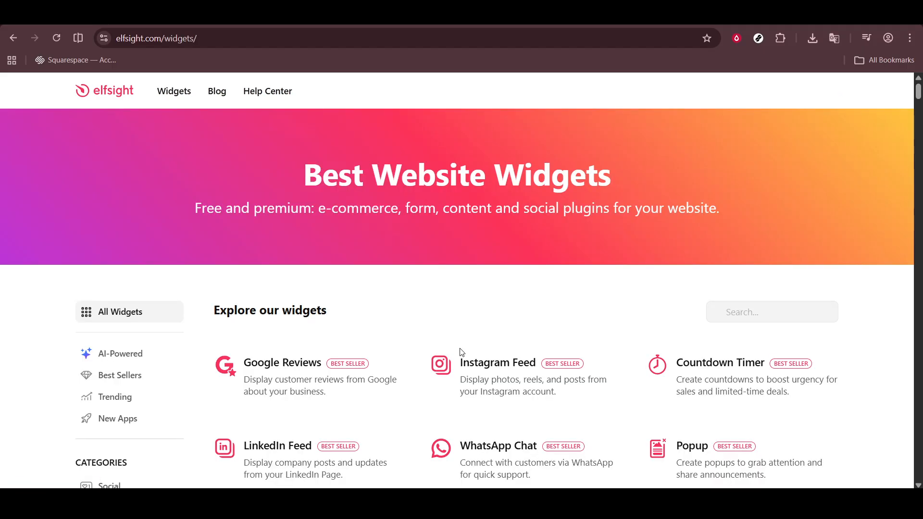
{"action": "left_click", "coordinate": [733, 310]}
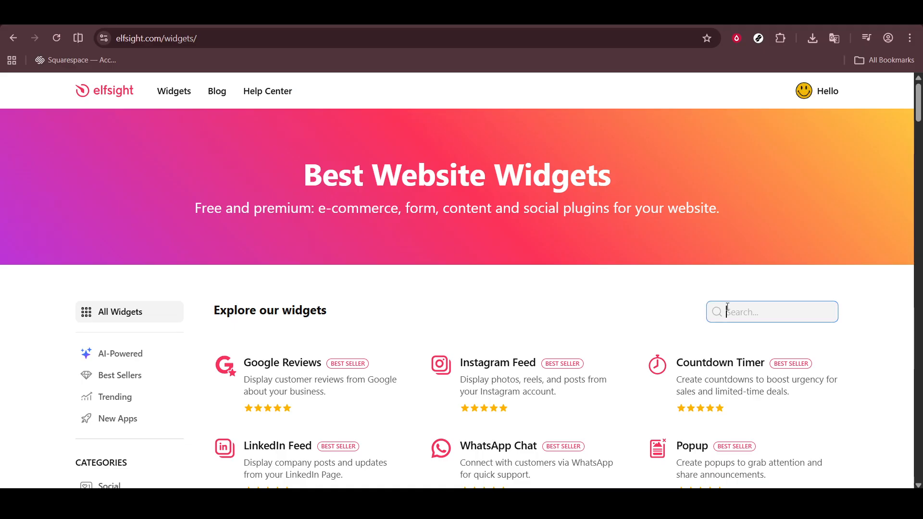
{"action": "type", "text": "slider"}
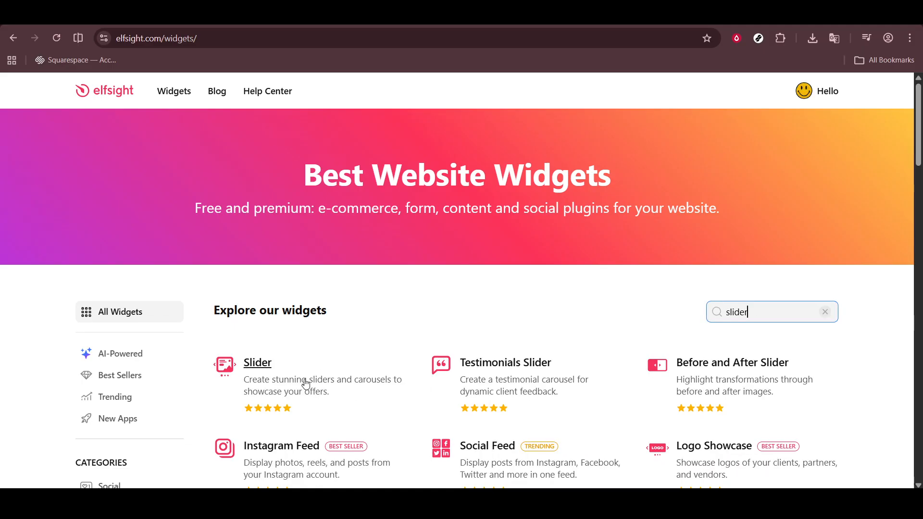
{"action": "left_click", "coordinate": [267, 373]}
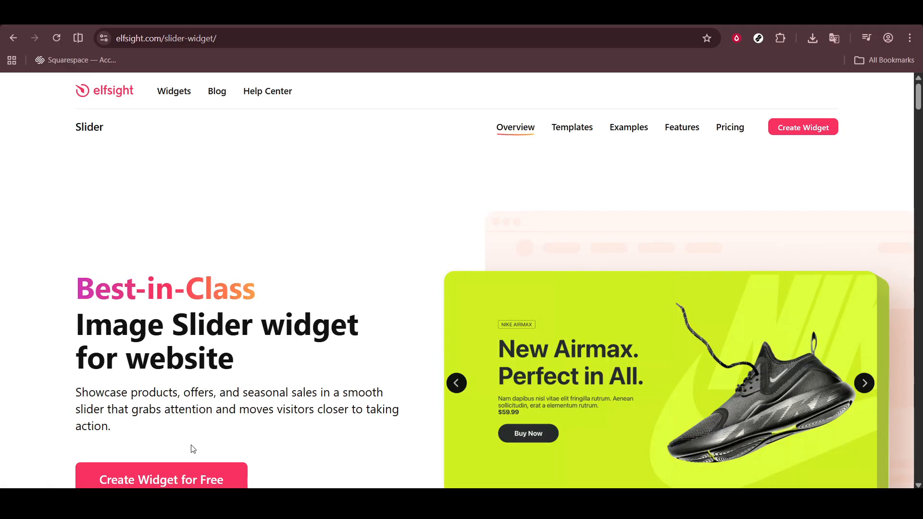
Open the already created Untitled Slider widget in the Elfsight dashboard and copy its embed code
{"action": "left_click", "coordinate": [189, 480]}
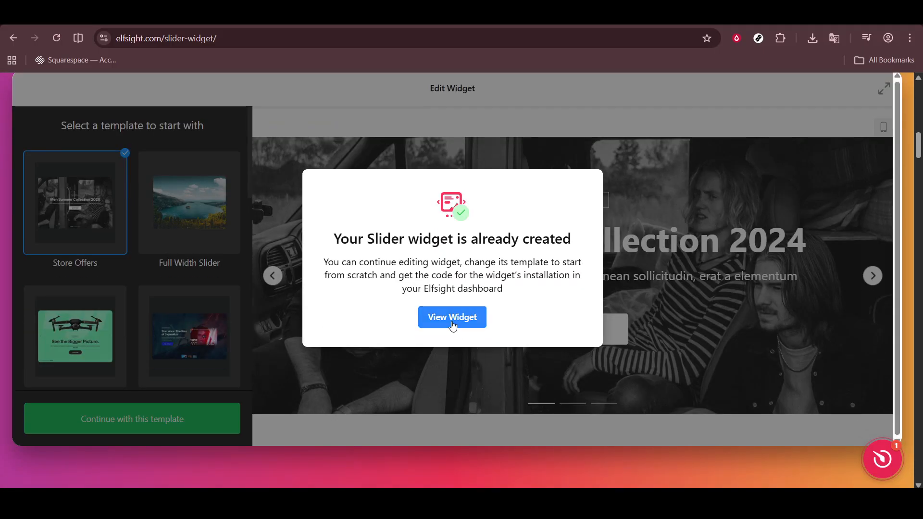
{"action": "left_click", "coordinate": [453, 319]}
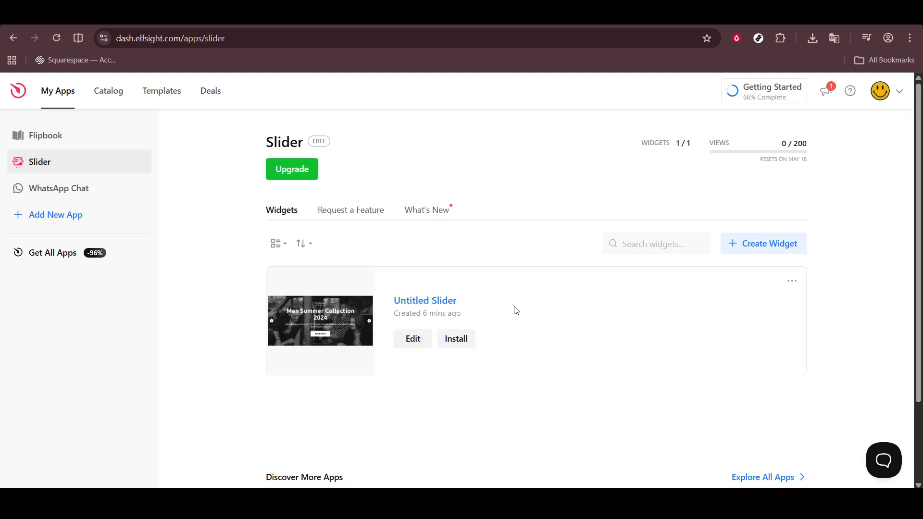
{"action": "left_click", "coordinate": [794, 282]}
{"action": "left_click", "coordinate": [724, 311]}
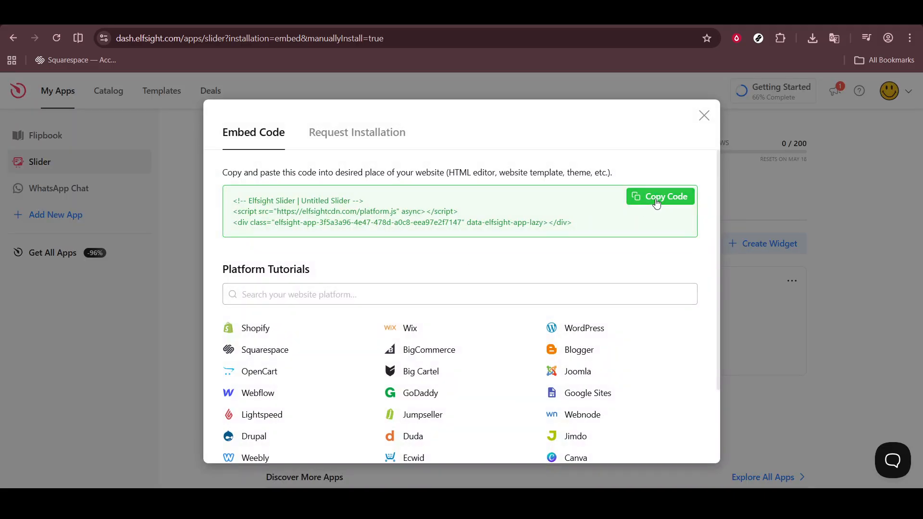
{"action": "left_click", "coordinate": [656, 202]}
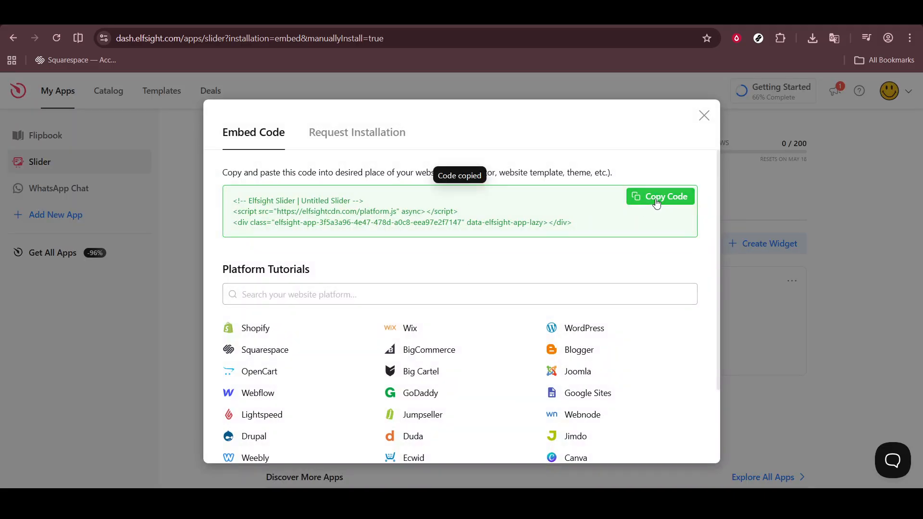
Switch back to Squarespace and replace the code block's Hello, World! sample with the copied slider embed code
{"action": "key", "text": "ctrl+Tab"}
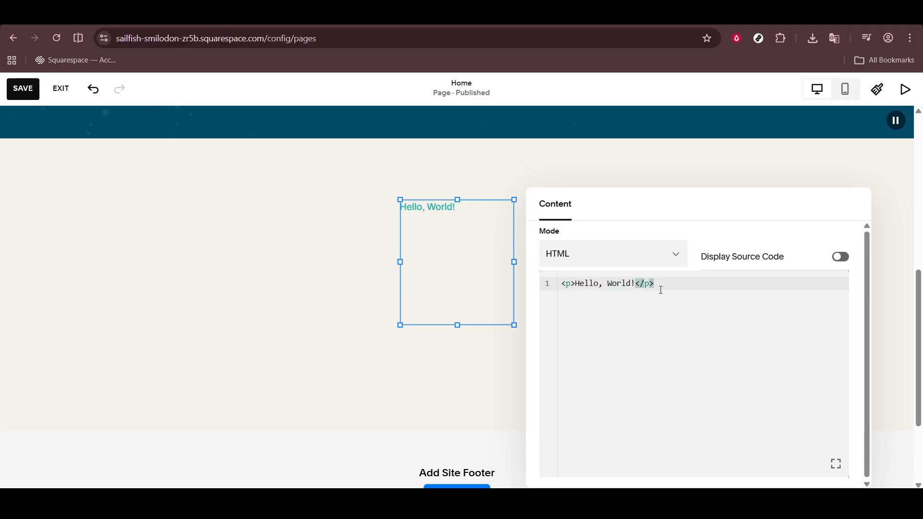
{"action": "key", "text": "ctrl+a"}
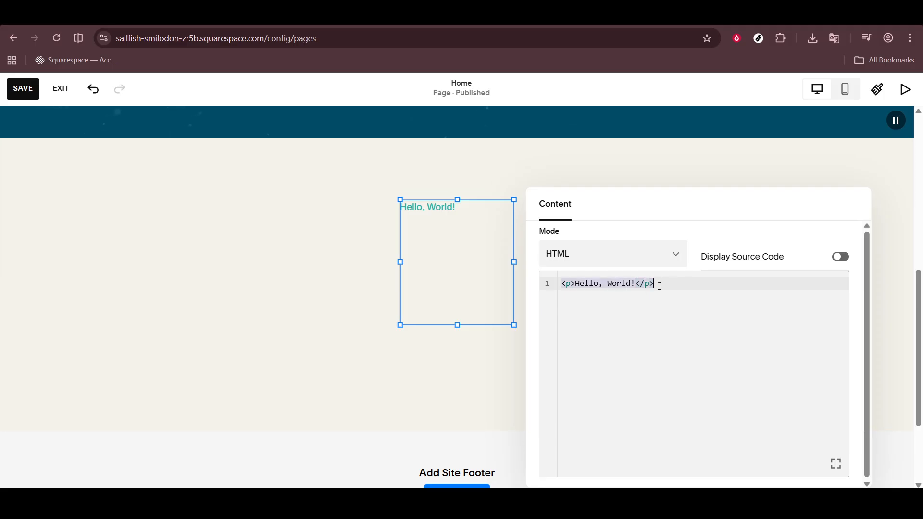
{"action": "key", "text": "BackSpace"}
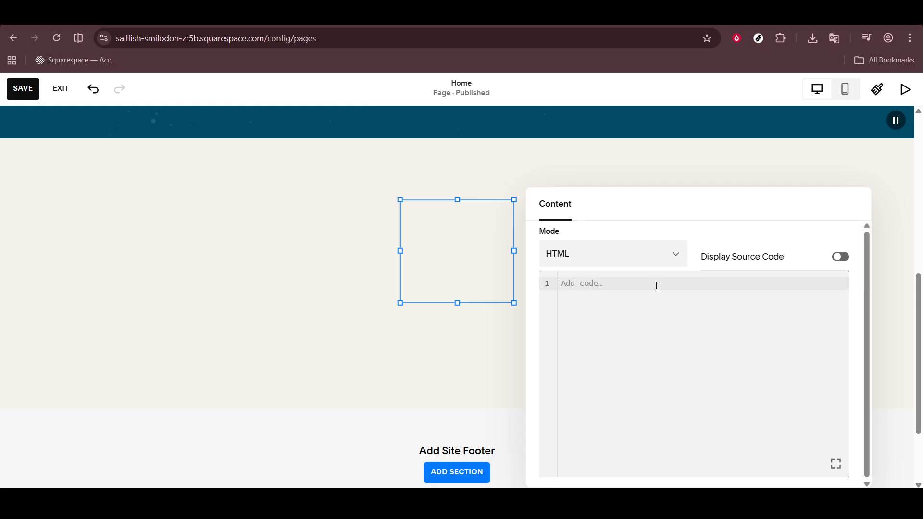
{"action": "key", "text": "ctrl+v"}
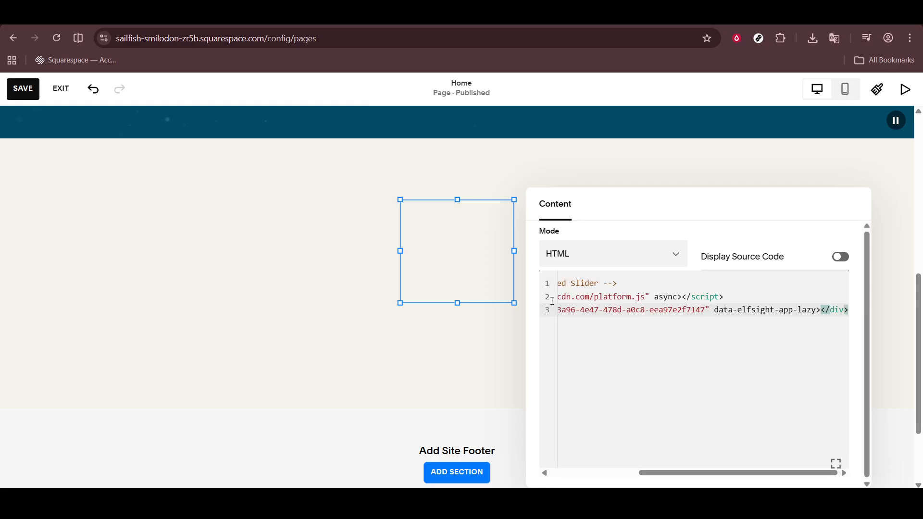
{"action": "left_click", "coordinate": [246, 284]}
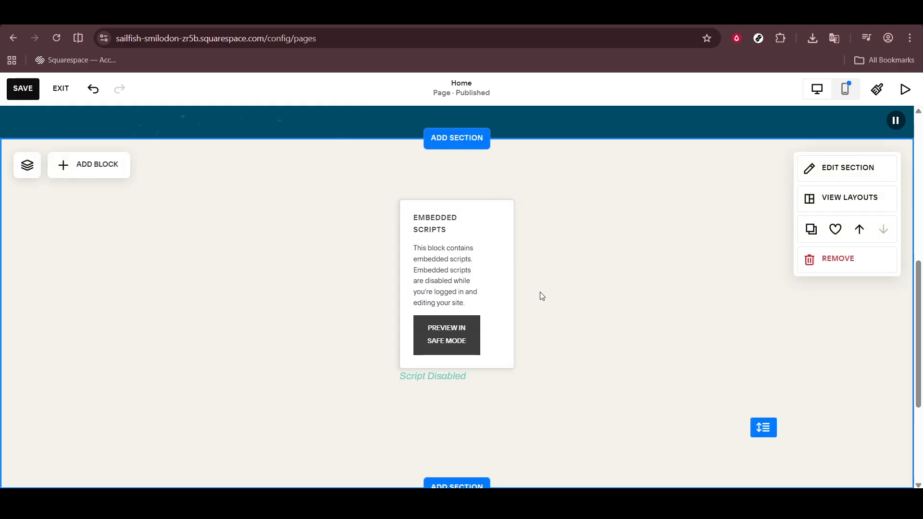
Widen the code block on both sides, extend it downward, and save the Home page before exiting edit mode
{"action": "left_click", "coordinate": [510, 287]}
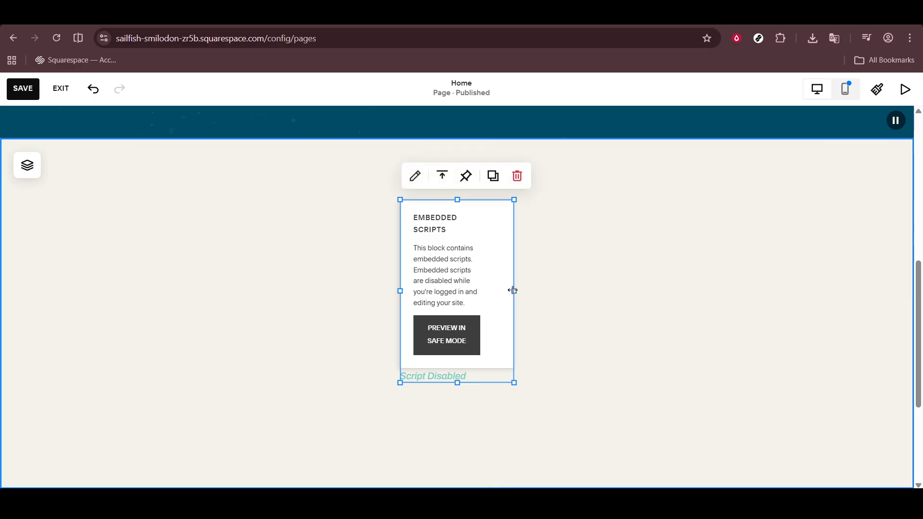
{"action": "left_click_drag", "start_coordinate": [512, 291], "coordinate": [726, 292]}
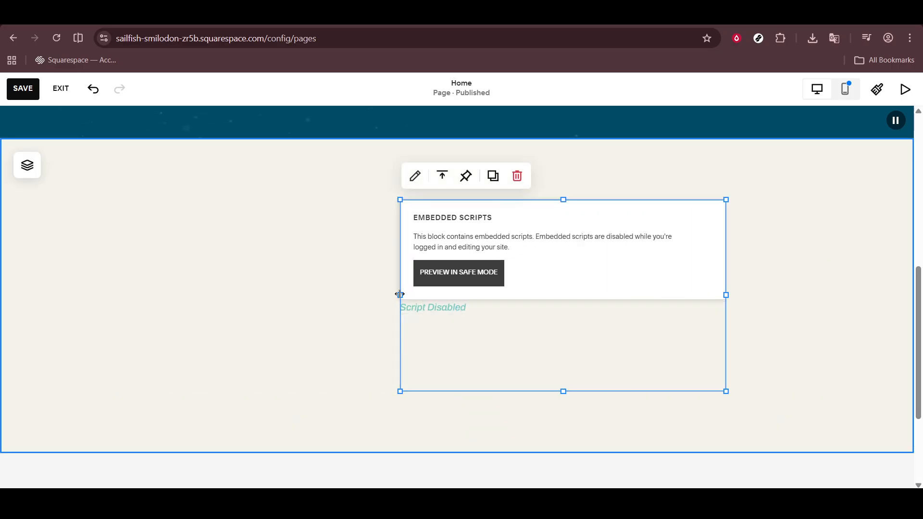
{"action": "left_click_drag", "start_coordinate": [399, 295], "coordinate": [189, 308]}
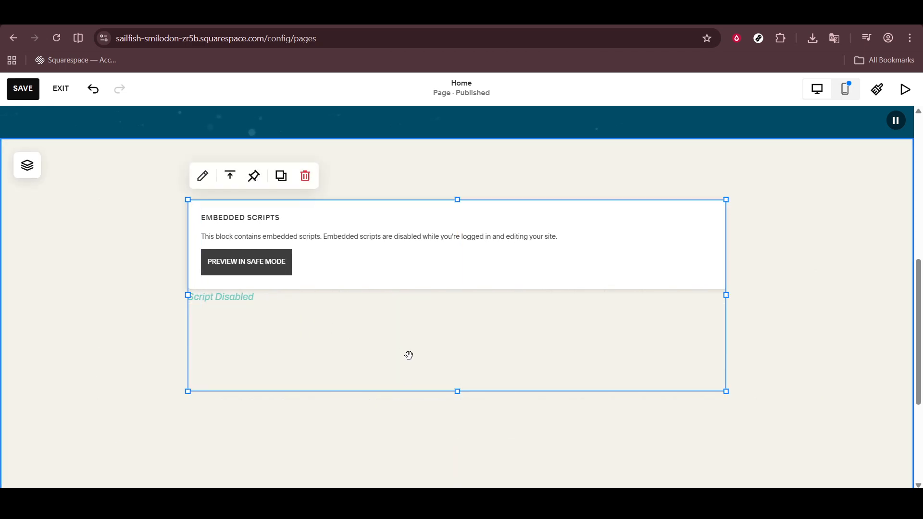
{"action": "left_click_drag", "start_coordinate": [457, 391], "coordinate": [452, 447]}
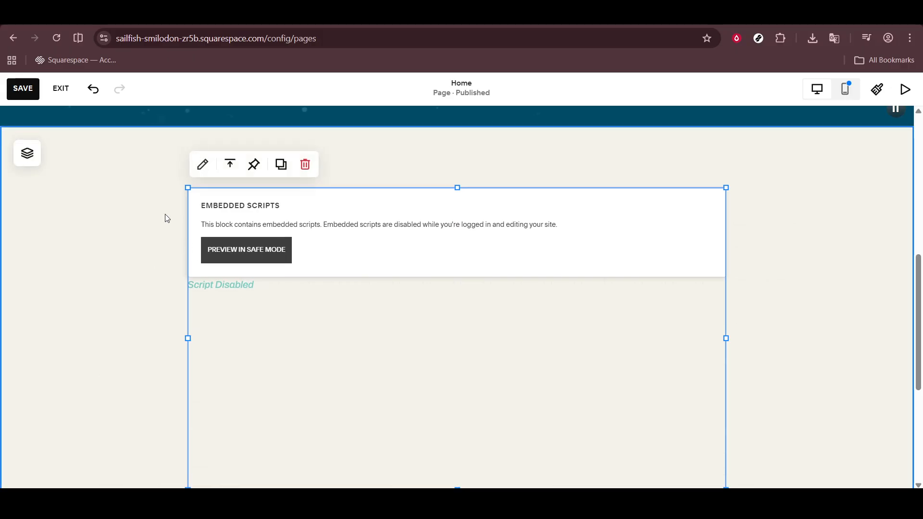
{"action": "left_click", "coordinate": [28, 92]}
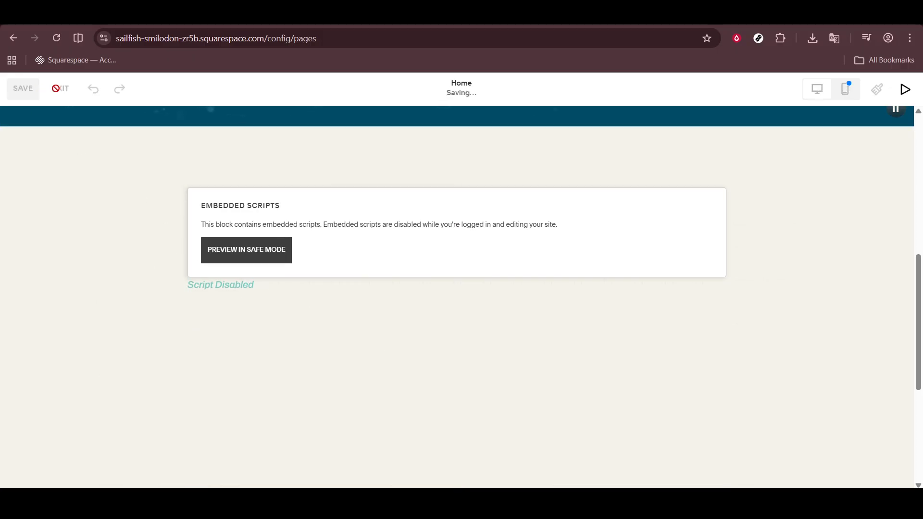
{"action": "left_click", "coordinate": [57, 93]}
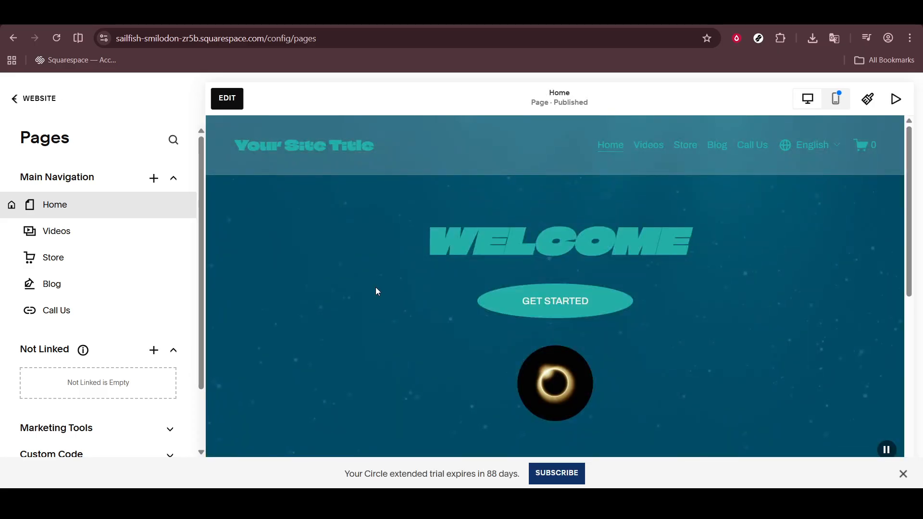
Examine the embedded slider on the Home page by advancing through all of its slides
{"action": "scroll", "coordinate": [360, 293], "scroll_direction": "down", "scroll_amount": 10}
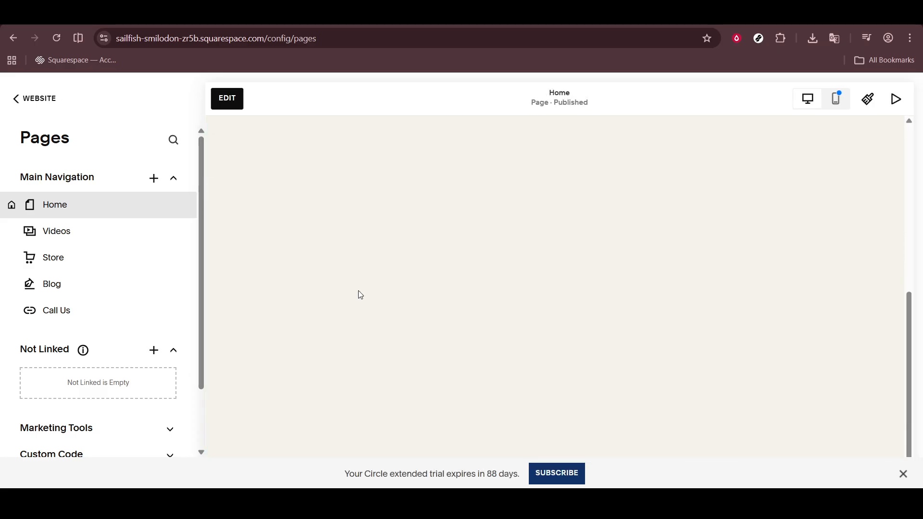
{"action": "scroll", "coordinate": [358, 291], "scroll_direction": "up", "scroll_amount": 2}
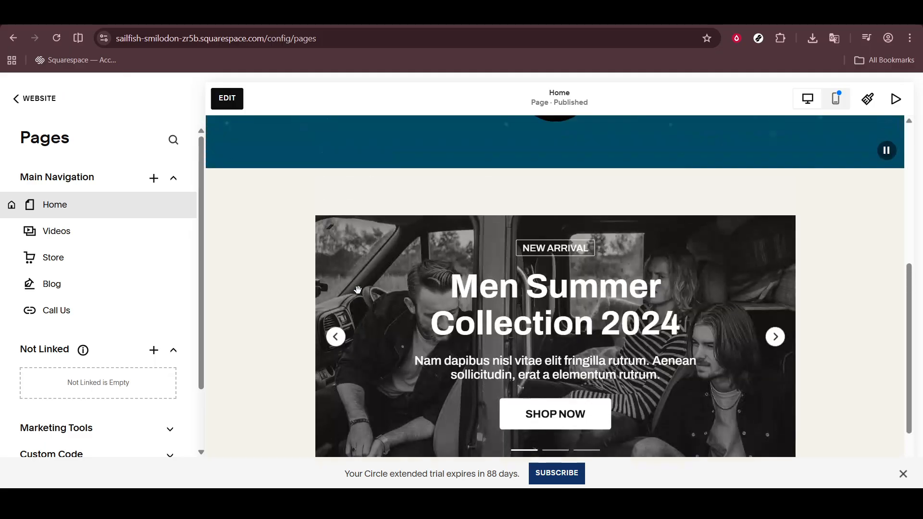
{"action": "scroll", "coordinate": [358, 290], "scroll_direction": "down", "scroll_amount": 3}
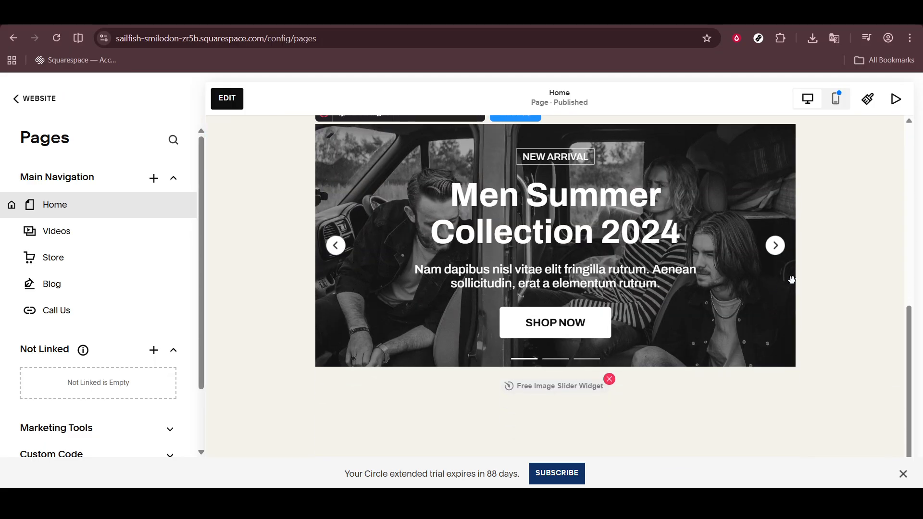
{"action": "left_click", "coordinate": [775, 248]}
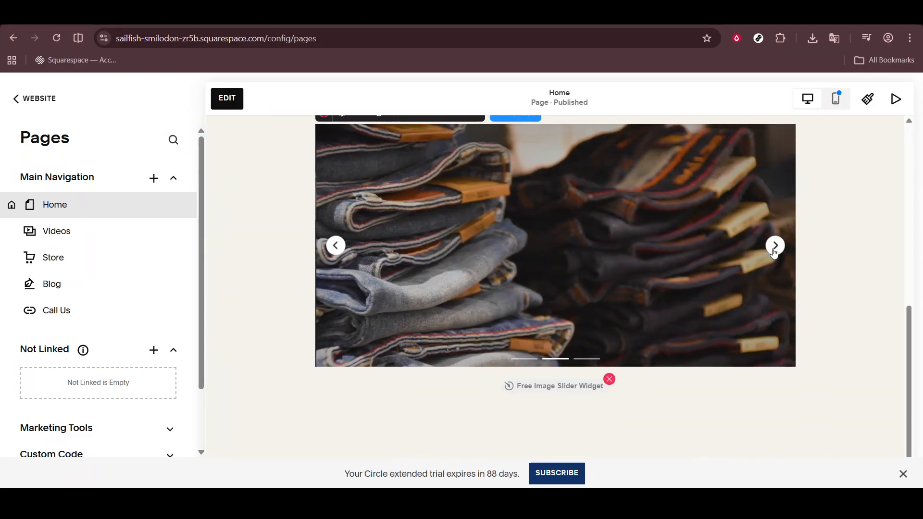
{"action": "scroll", "coordinate": [788, 293], "scroll_direction": "up", "scroll_amount": 2}
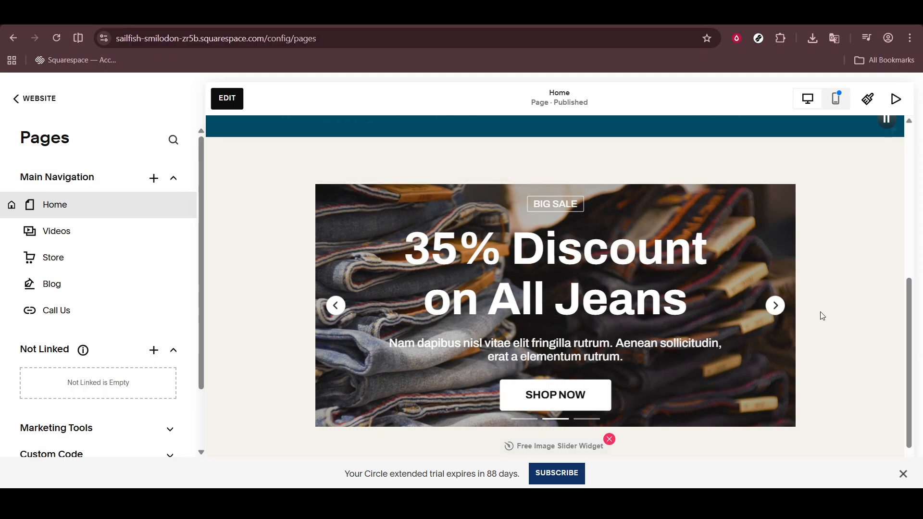
{"action": "left_click", "coordinate": [780, 308]}
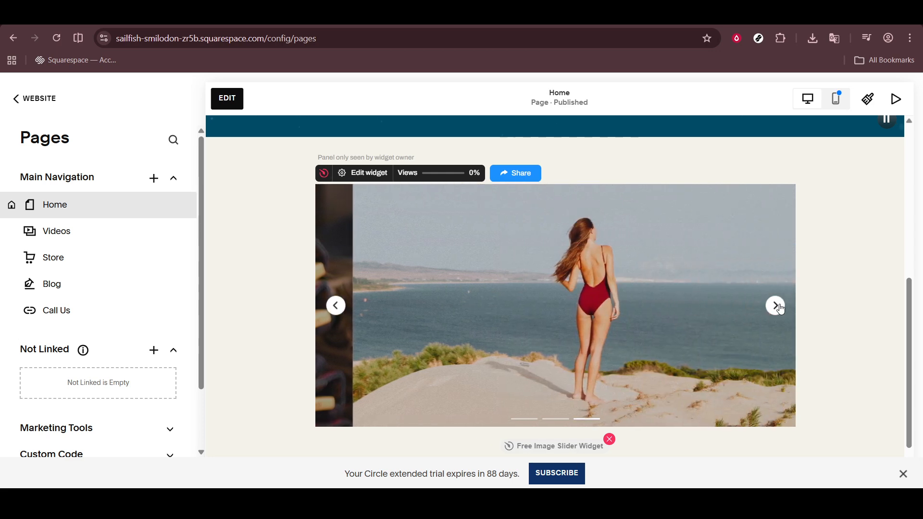
{"action": "left_click", "coordinate": [779, 308]}
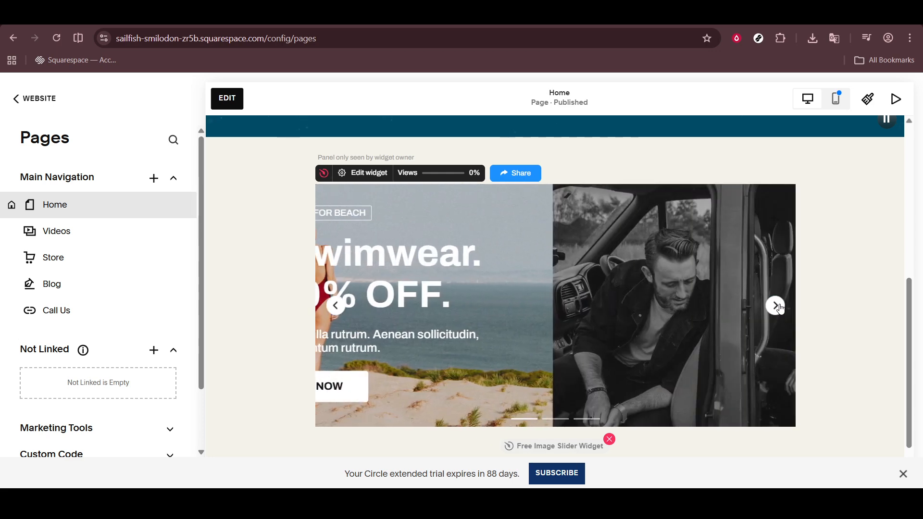